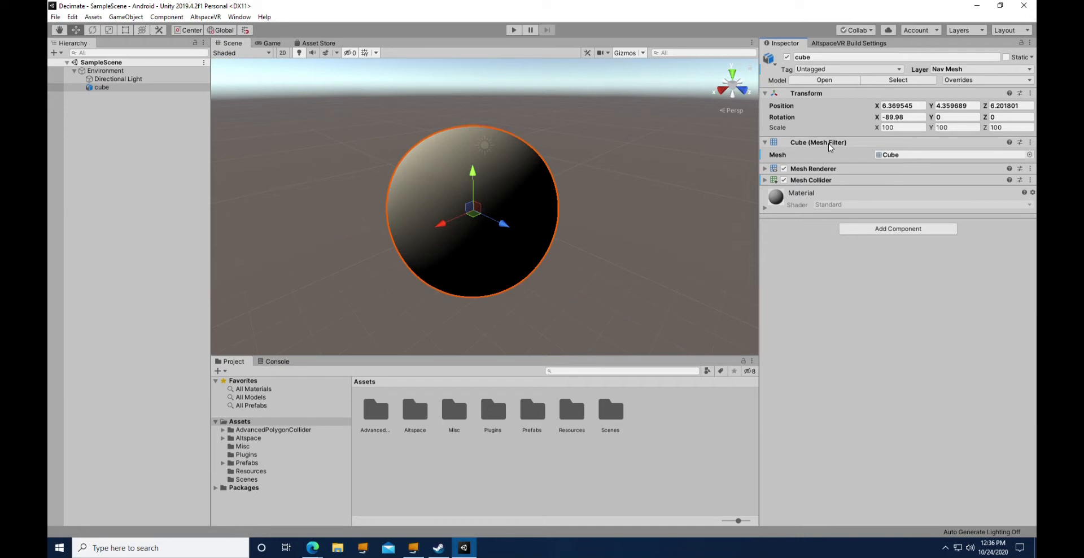
Step: Check the vertex and triangle counts of the mesh assigned to the cube's Mesh Filter
click(1030, 155)
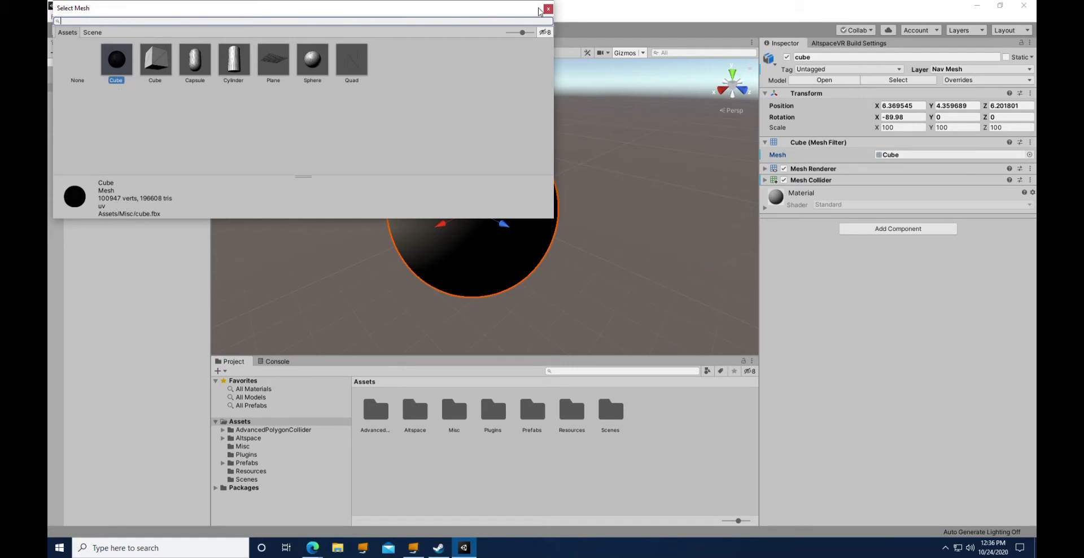
click(547, 10)
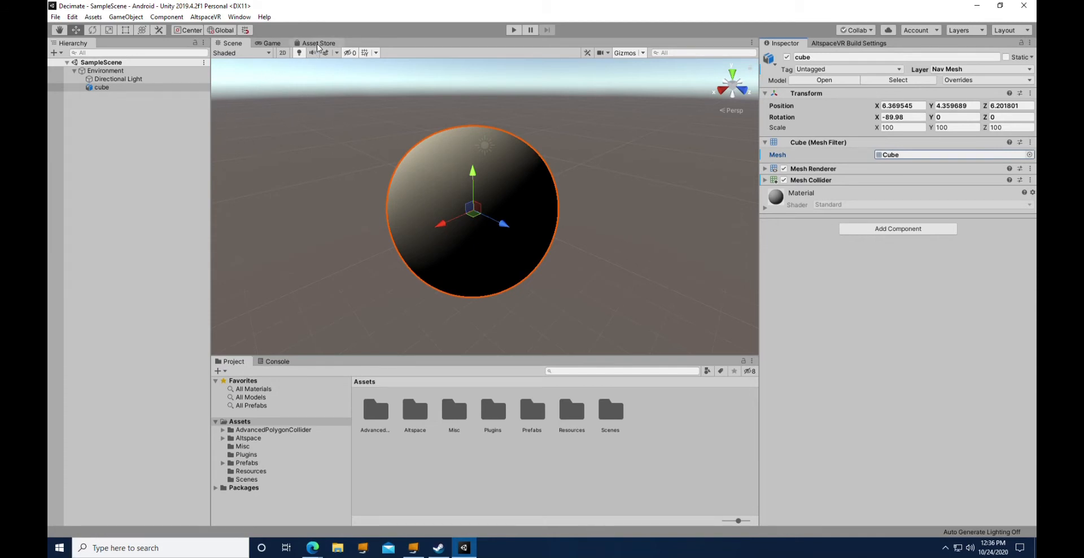
Step: Search the Asset Store for "mesh optimizer" and open the page of IndieChest's free Mesh Optimizer asset
click(318, 44)
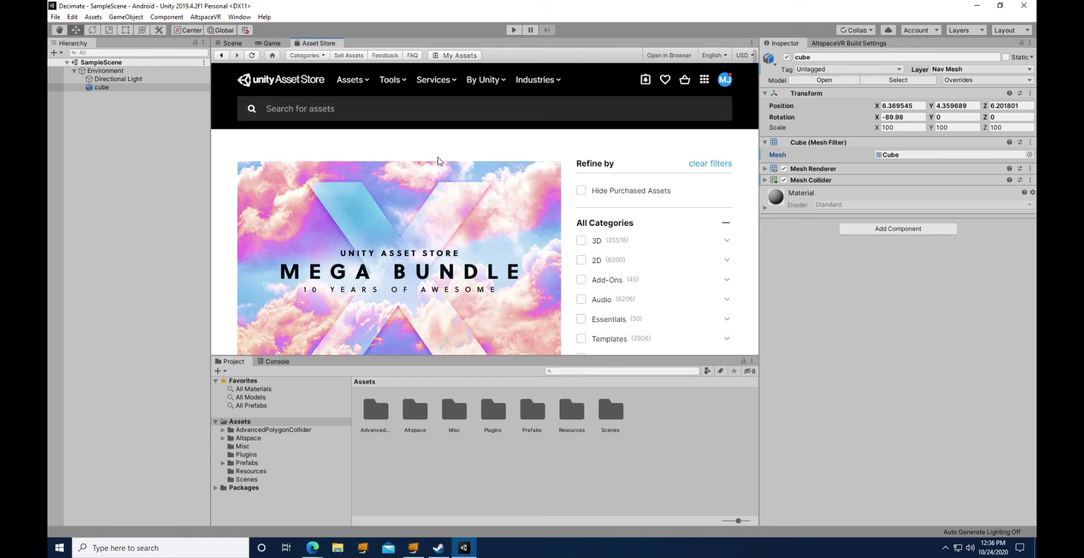
click(303, 113)
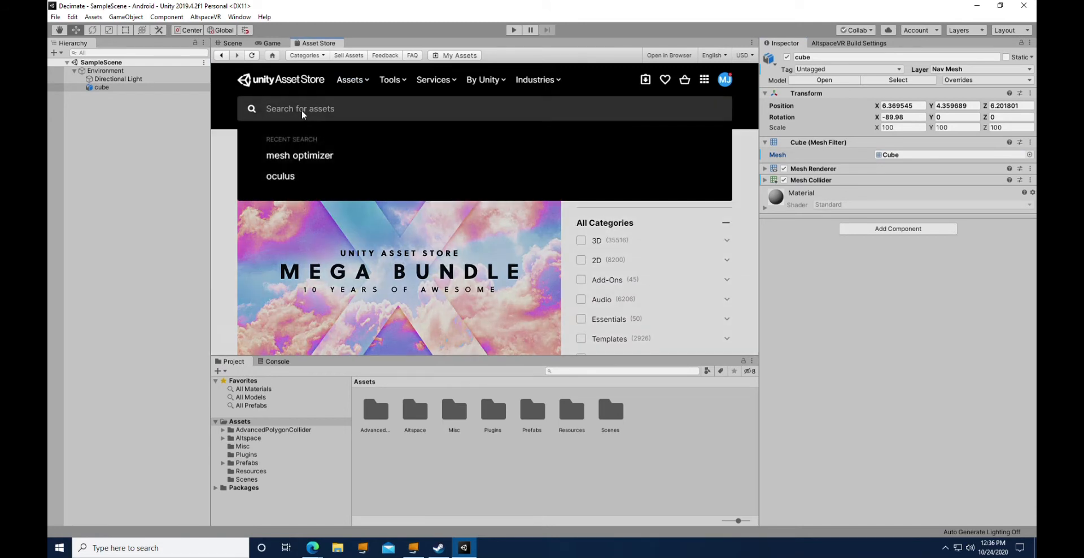
click(305, 160)
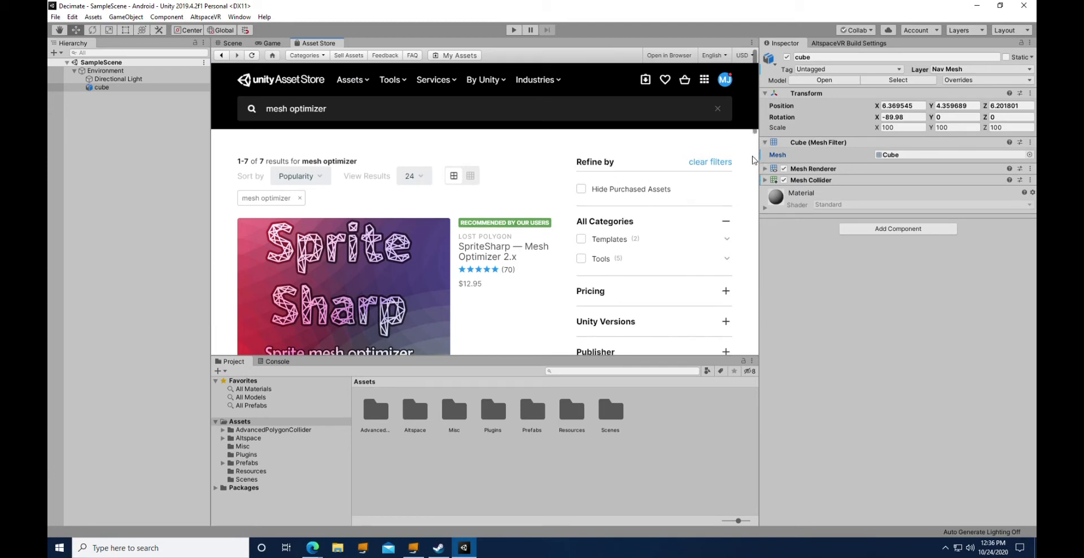
scroll(757, 159, down, 5)
scroll(745, 240, down, 2)
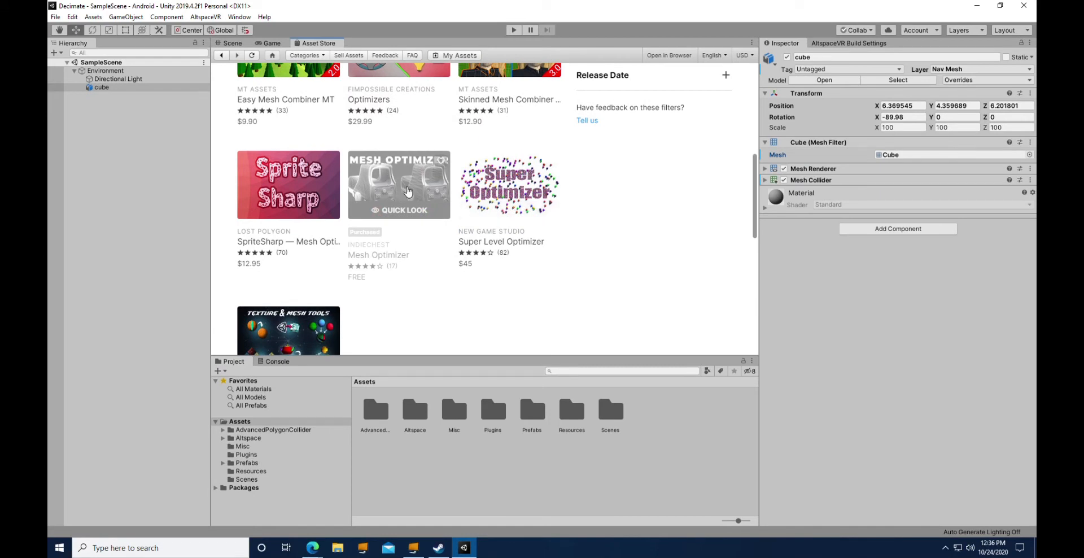
click(406, 191)
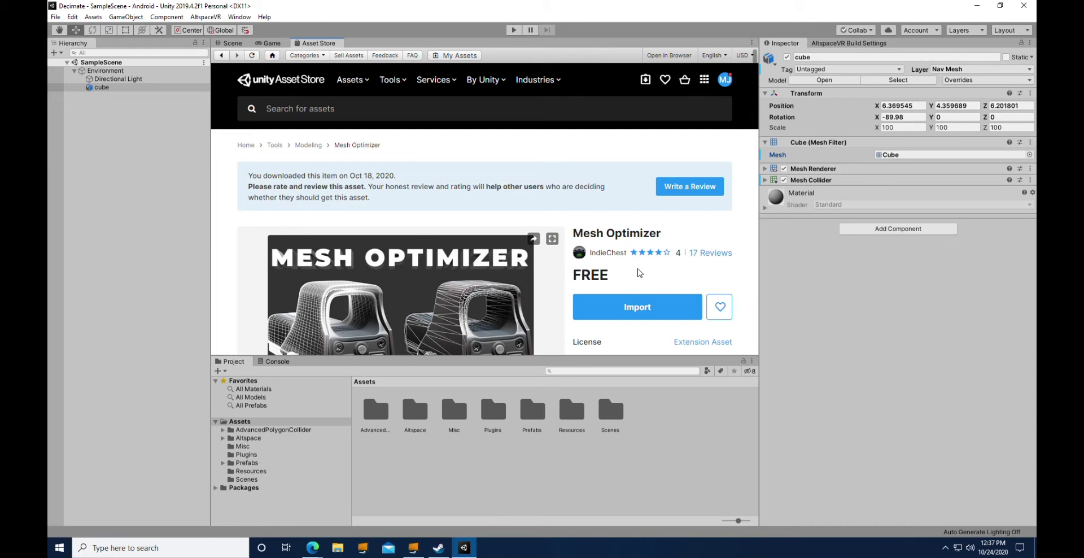
Step: Import the complete Mesh Optimizer package into the project and return to the scene view
click(640, 317)
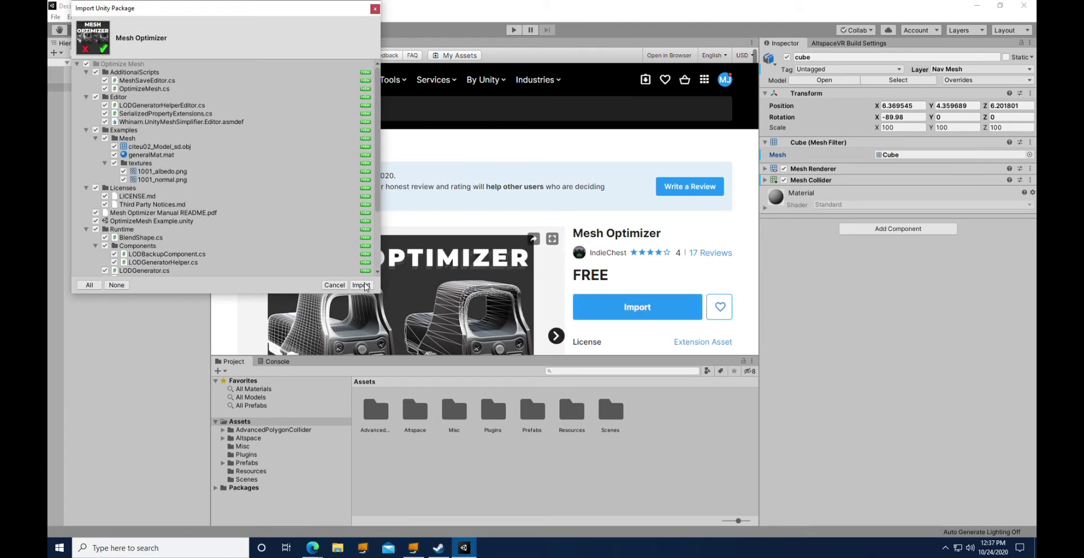
click(364, 286)
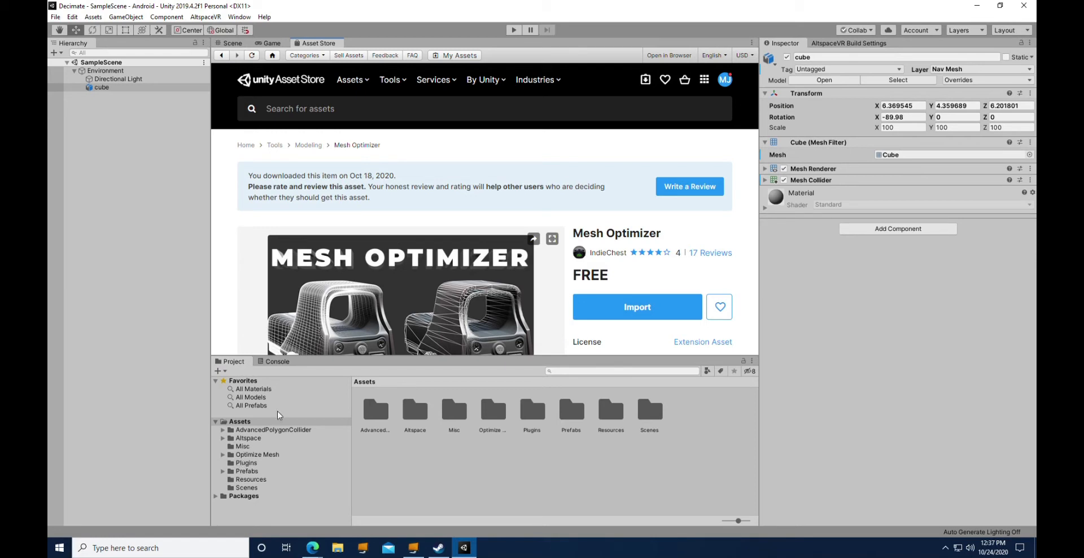
click(232, 44)
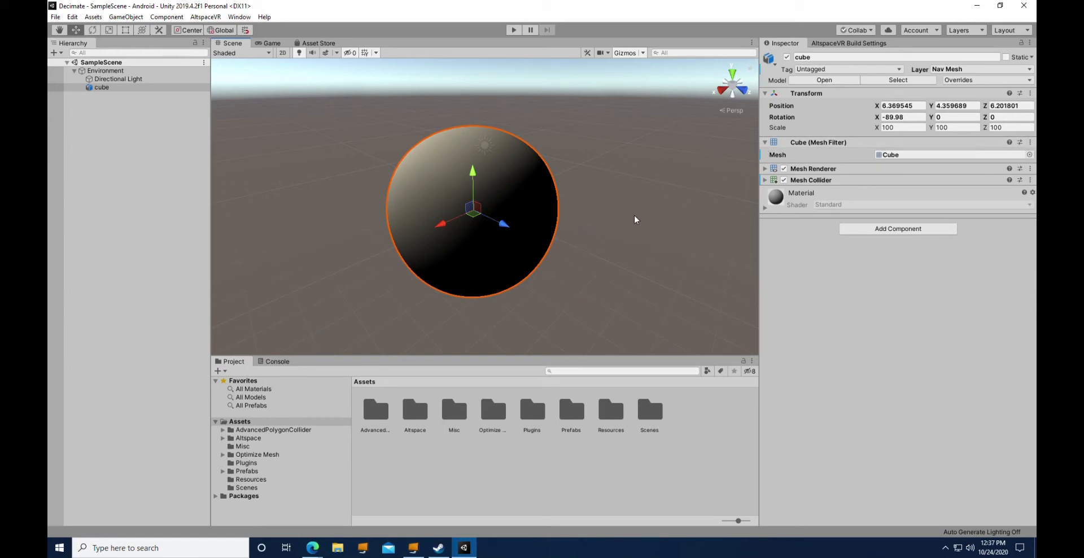
Step: Add the OptimizeMesh script from Optimize Mesh/AdditionalScripts to the cube object in the scene
click(223, 455)
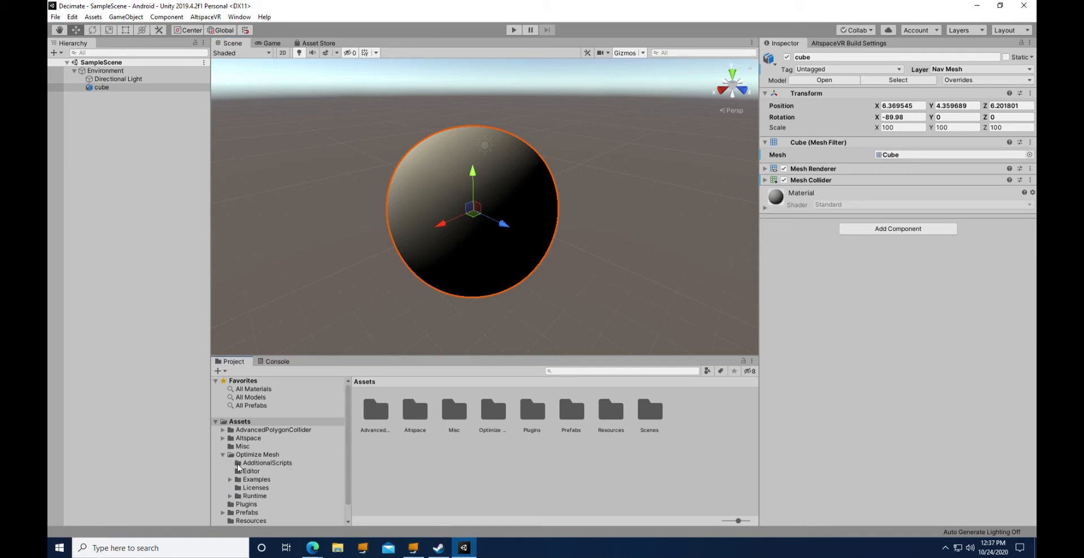
click(263, 463)
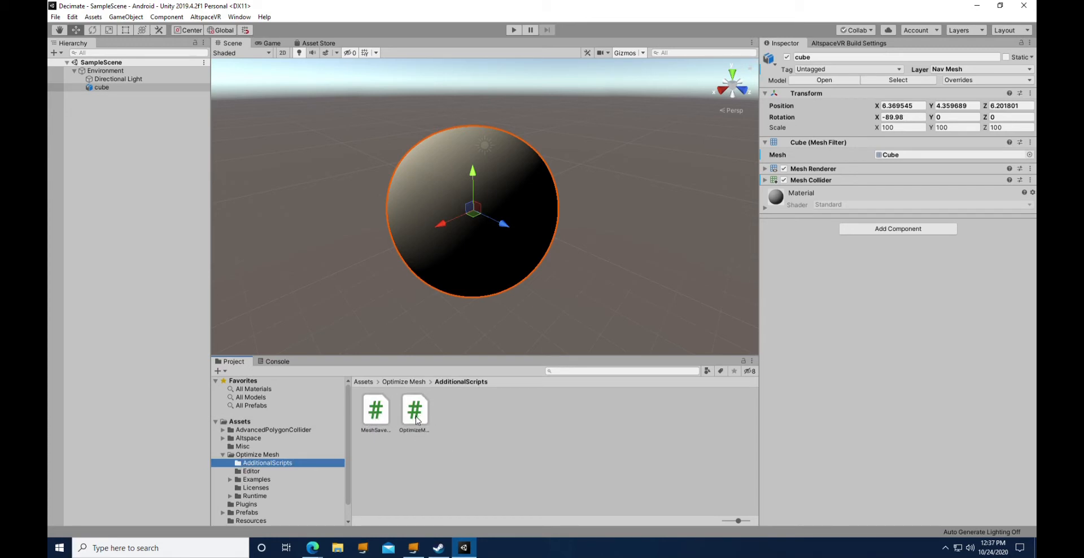
drag(415, 419, 454, 249)
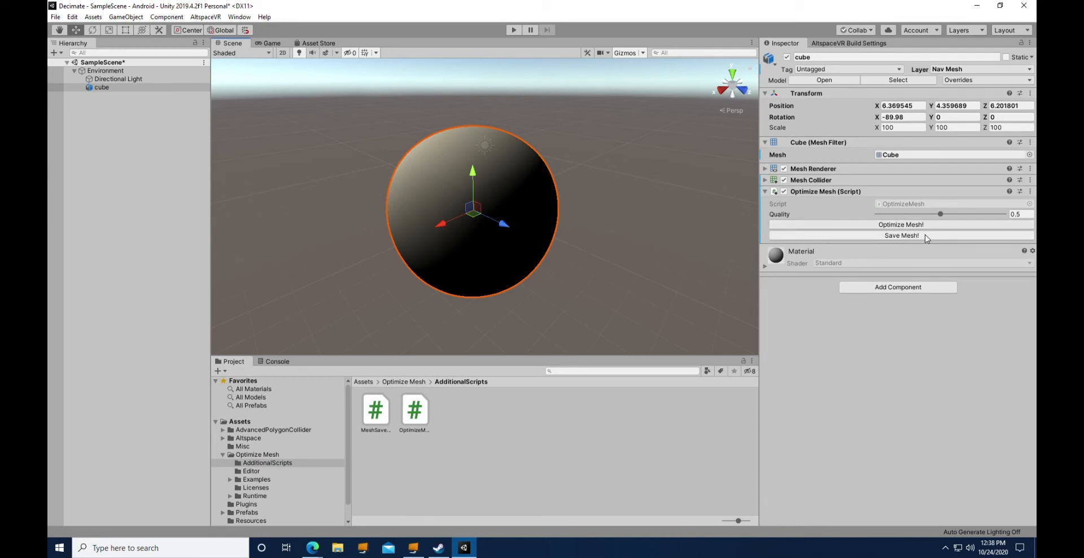
Step: Set the Optimize Mesh quality to 0.01 and optimize the cube's mesh
click(1026, 220)
click(1026, 218)
key(BackSpace)
text(01)
click(896, 225)
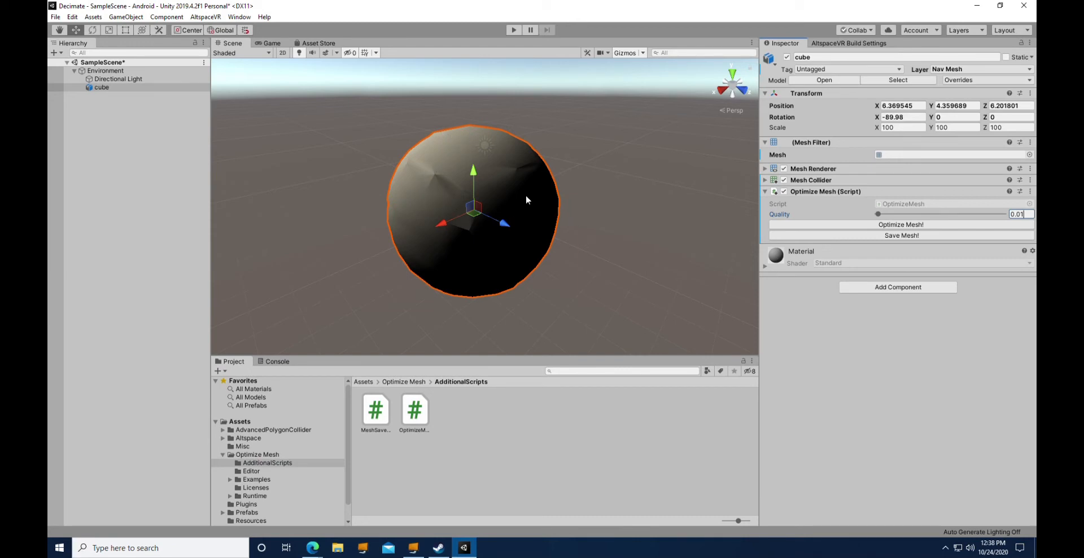
Step: Save the optimized mesh as Optimized__cube in the Misc assets folder and check its vertex and triangle counts
click(900, 239)
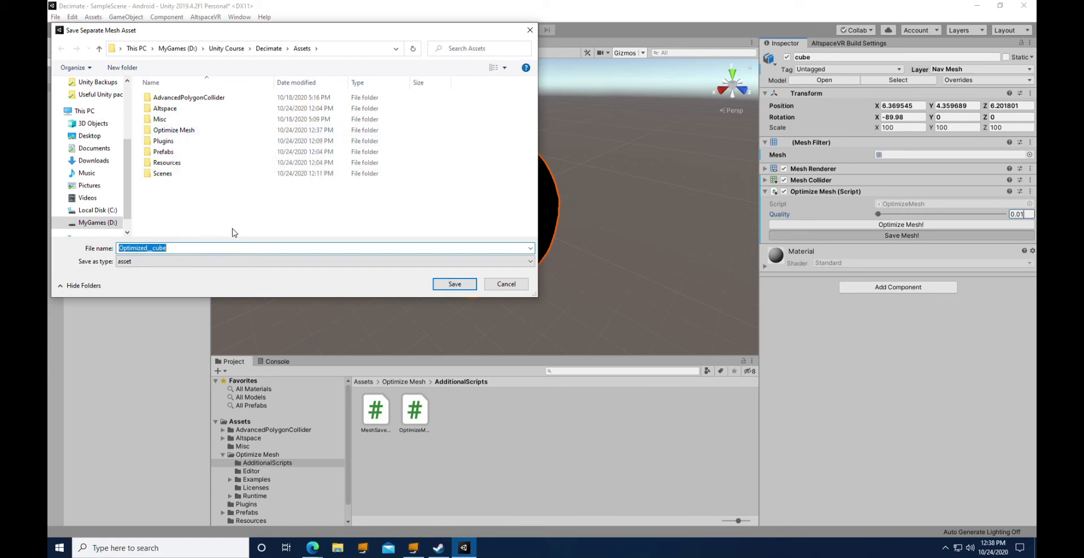
double_click(160, 119)
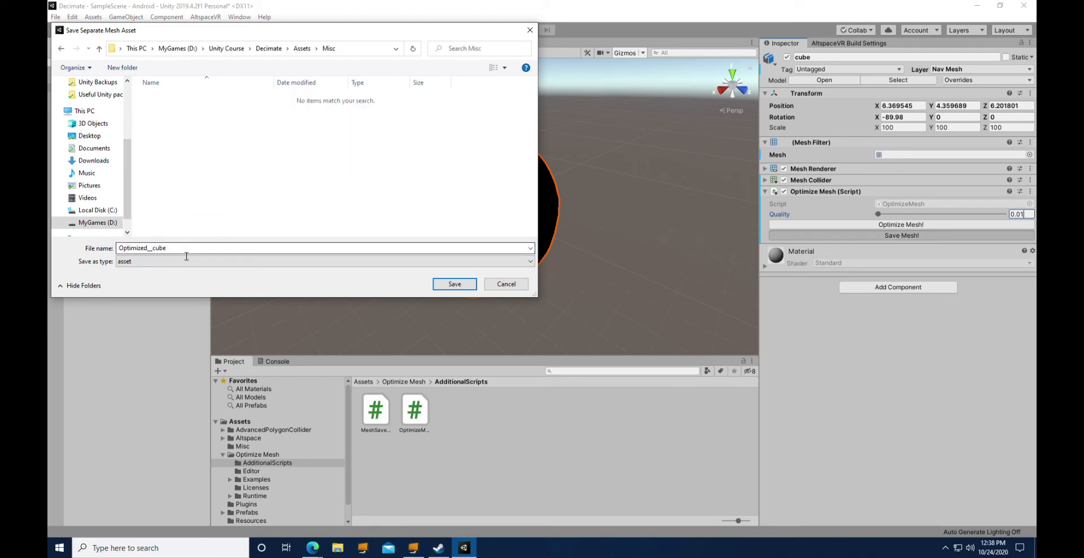
click(457, 285)
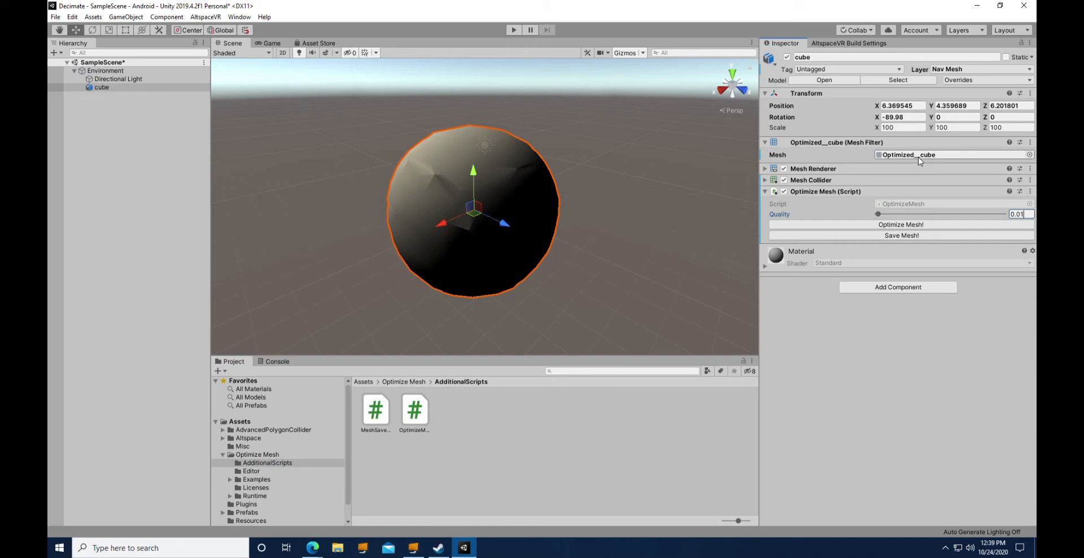
click(1030, 155)
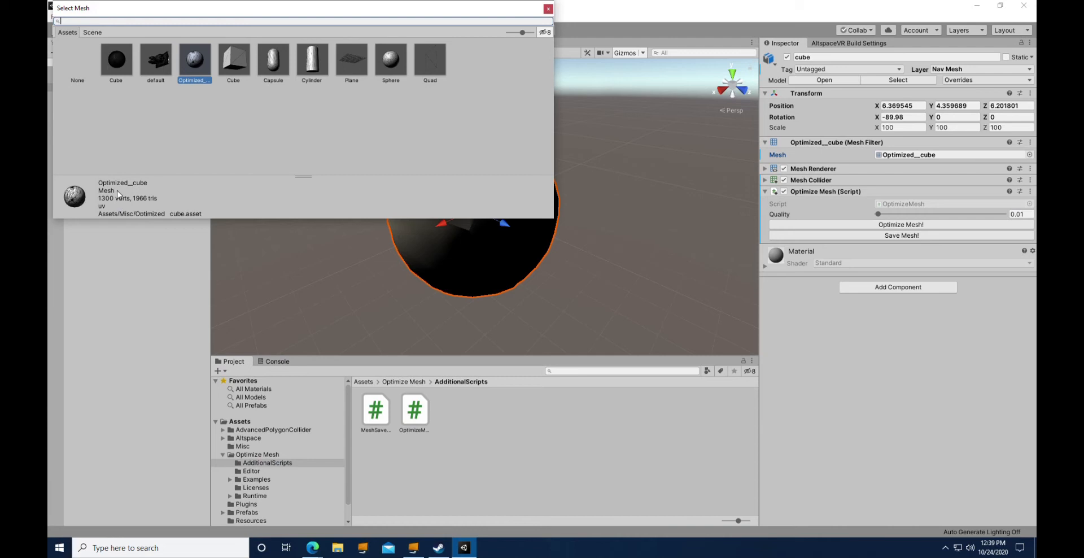
click(548, 9)
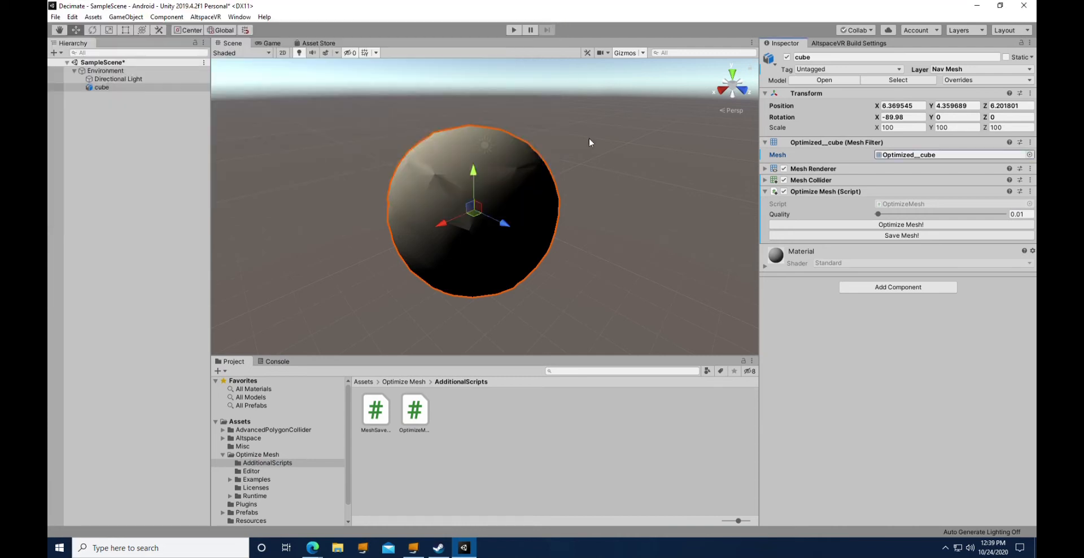
Step: Assign Optimized__cube as the Mesh Collider's mesh and remove the Optimize Mesh script component from the cube
click(765, 181)
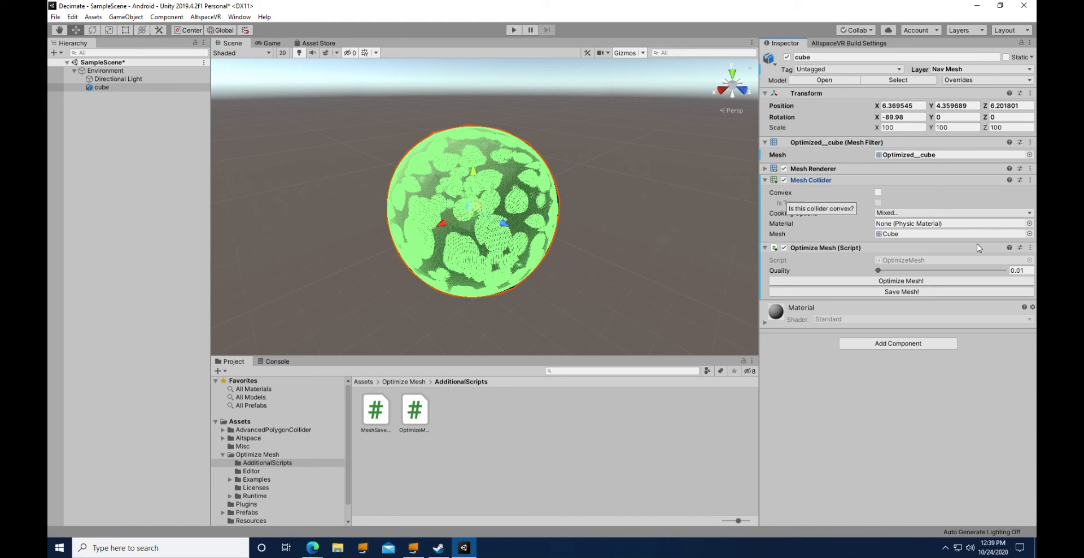
click(1029, 234)
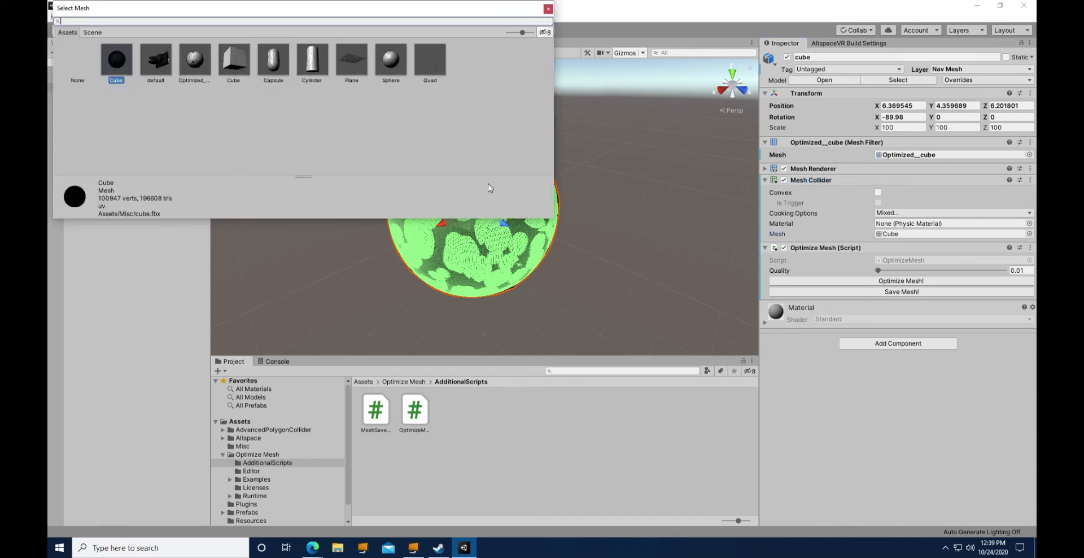
double_click(194, 69)
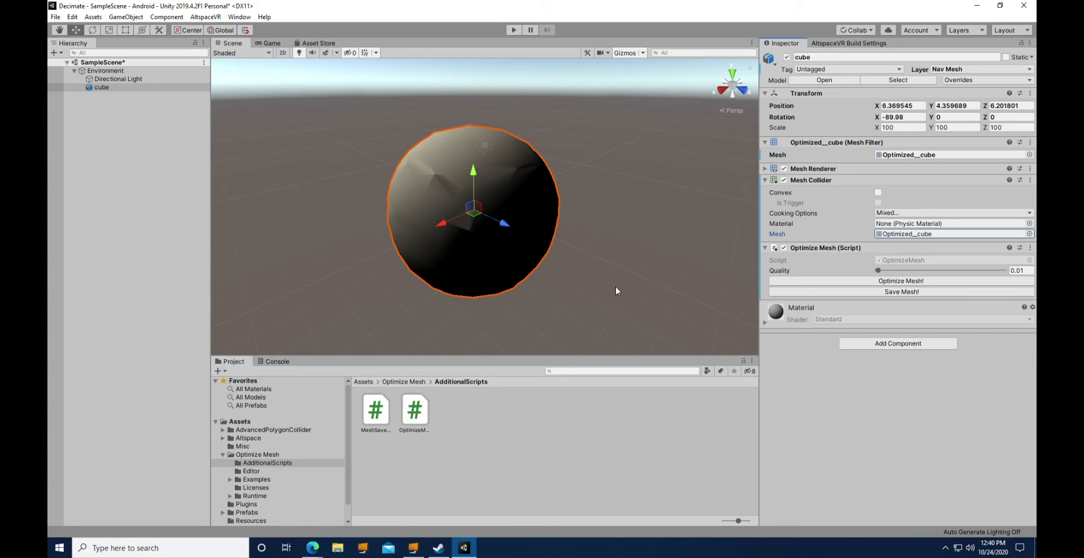
click(1031, 248)
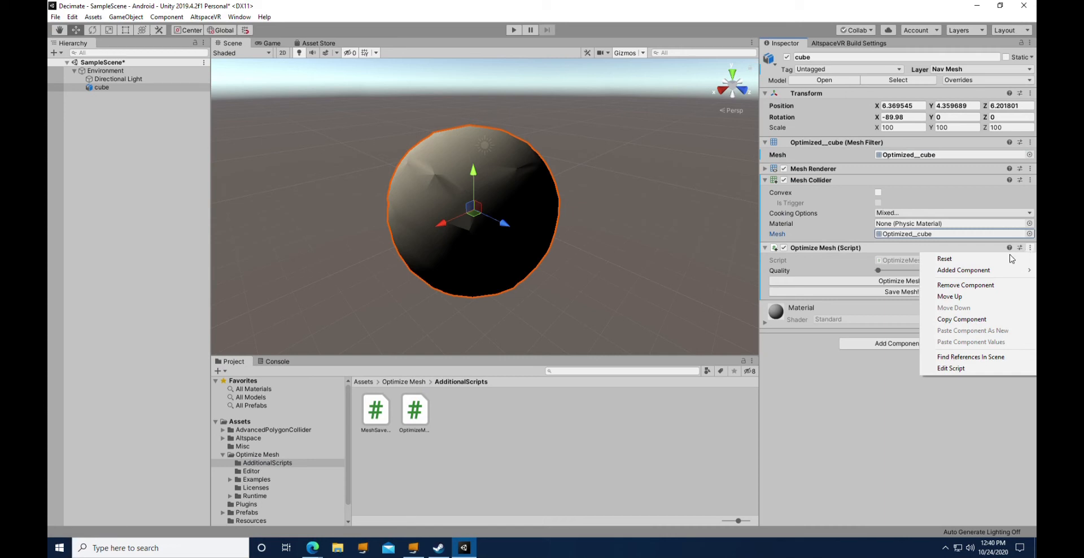
click(978, 287)
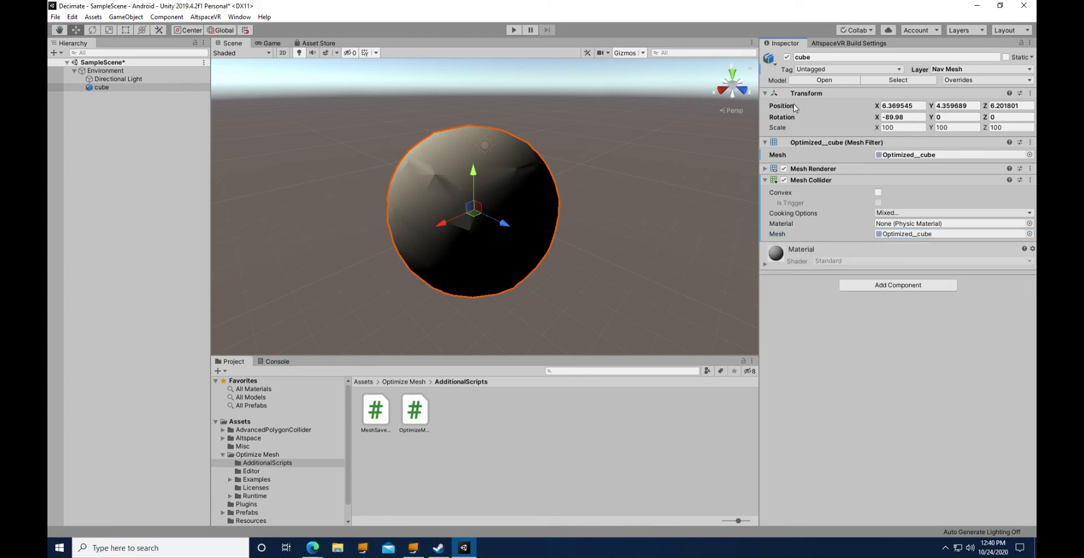
Step: Load the AltspaceVR templates, select the Decimate template and try to build and upload it for Android
click(841, 45)
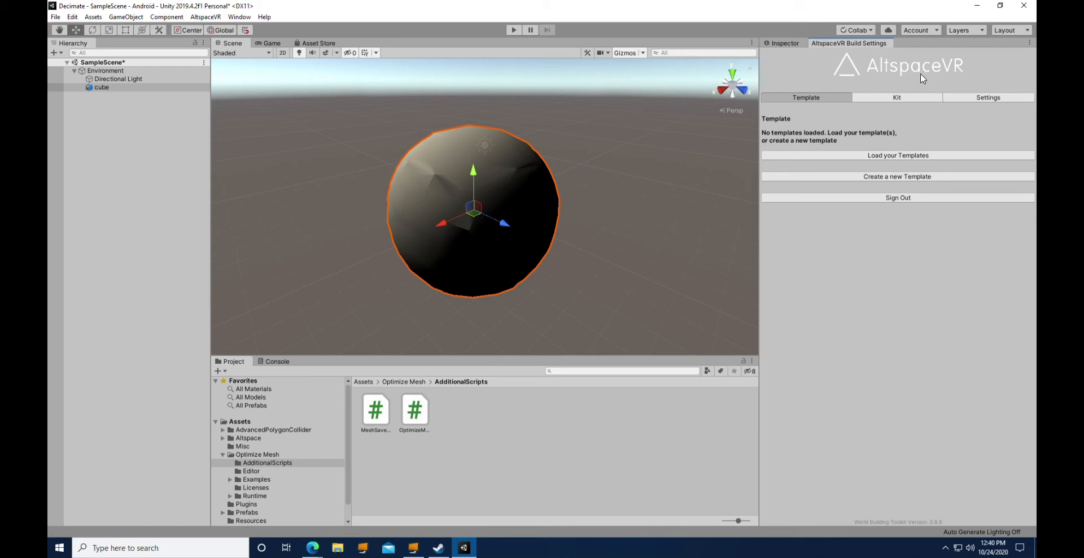
click(858, 157)
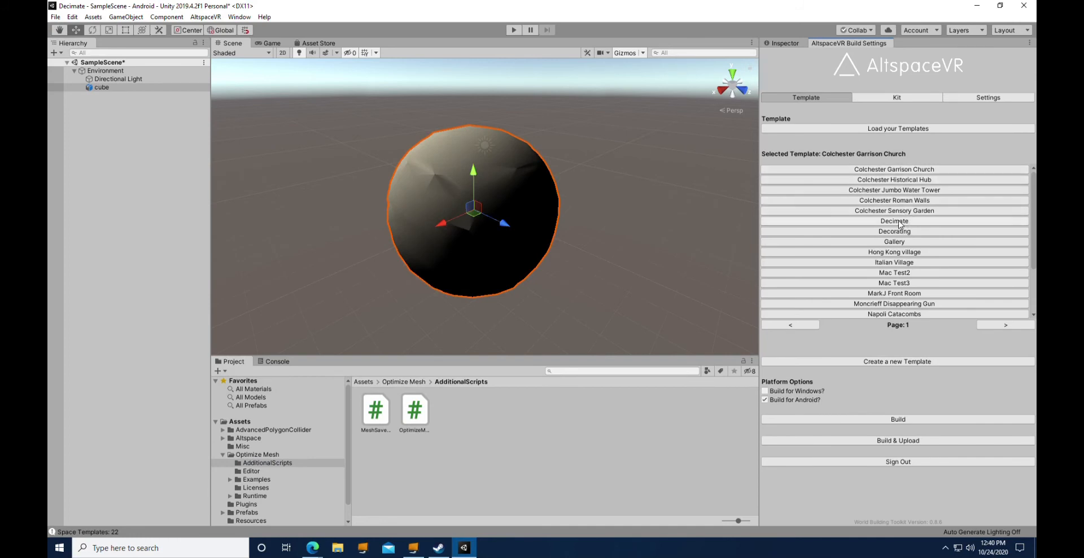
click(899, 221)
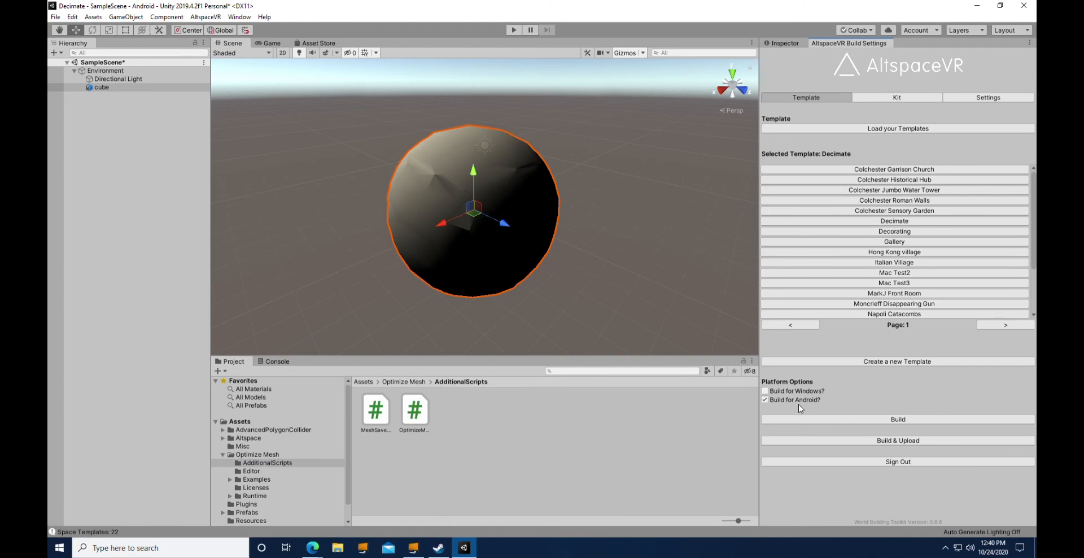
click(900, 443)
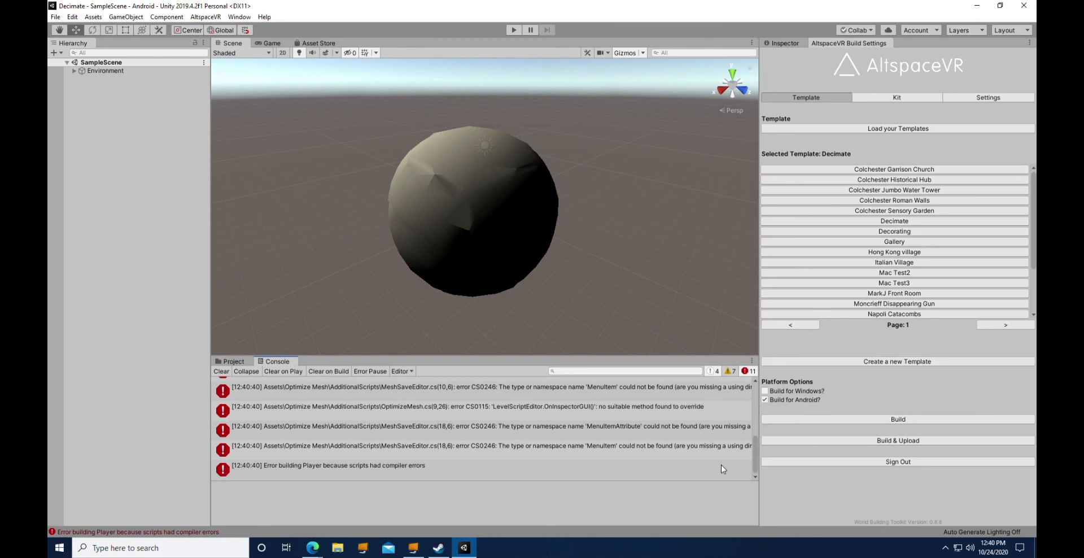
Step: Review the build errors in the console and delete the Optimize Mesh folder from the project's assets
drag(755, 458, 755, 427)
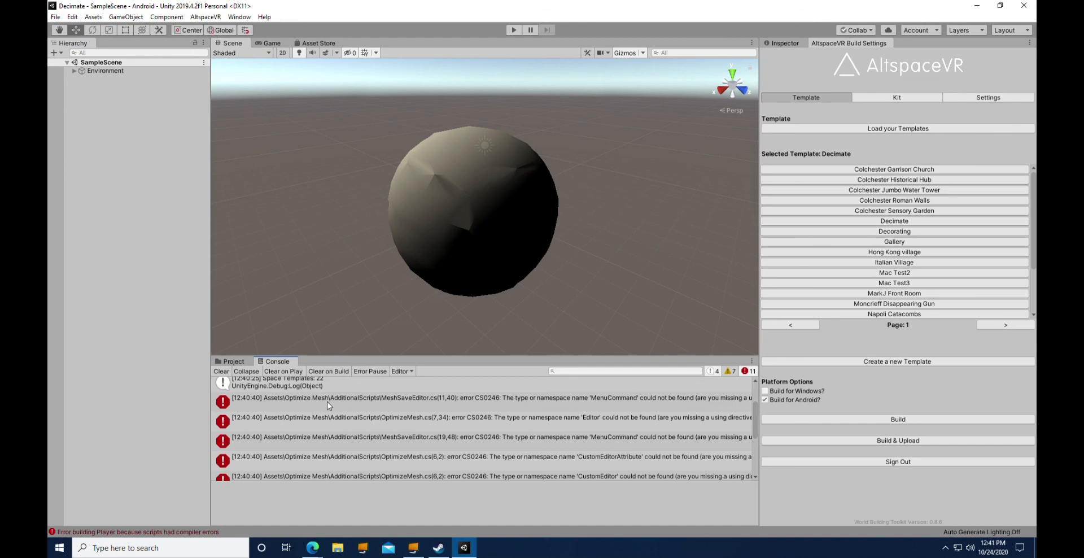
click(221, 360)
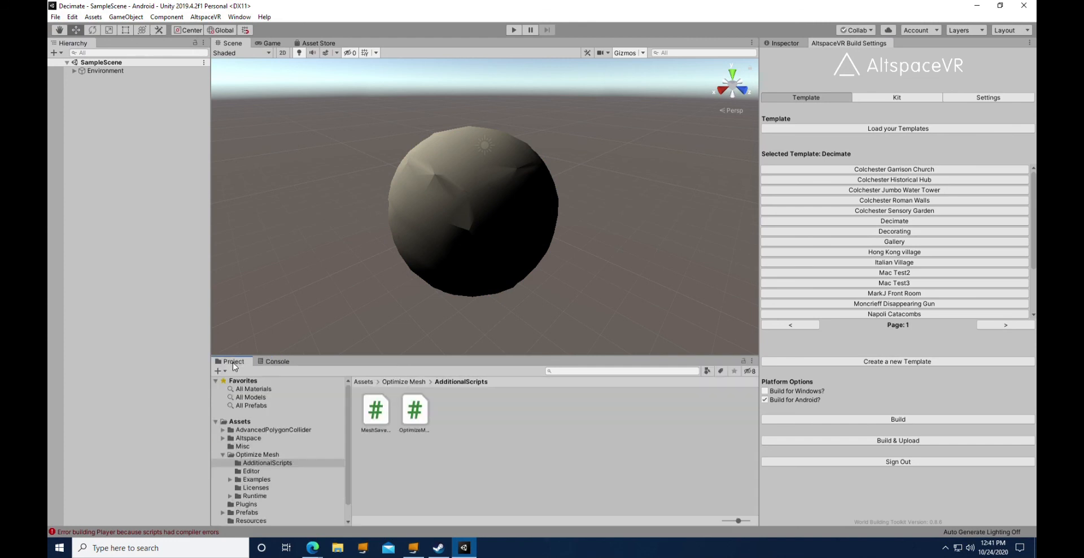
click(251, 455)
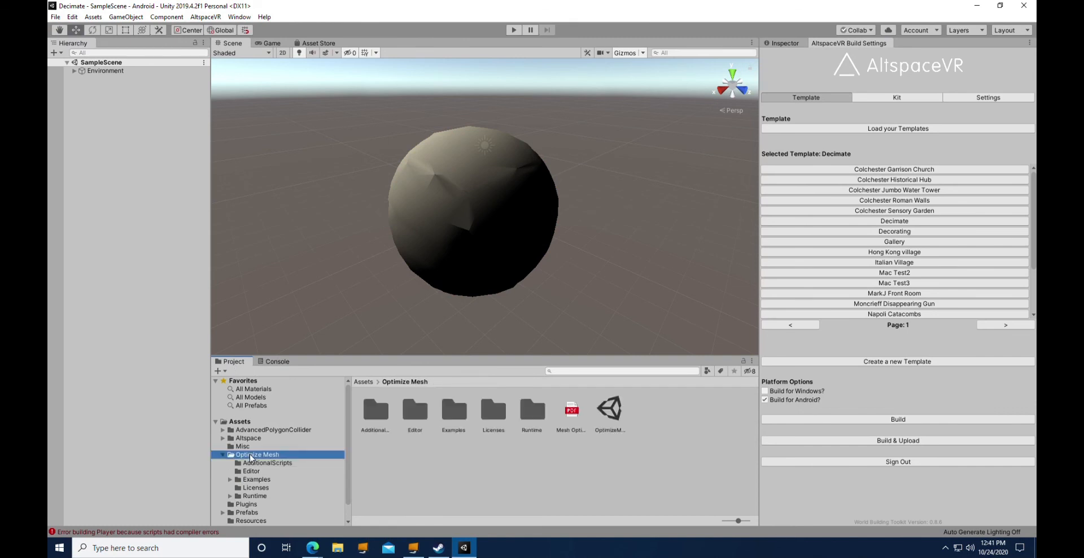
right_click(251, 456)
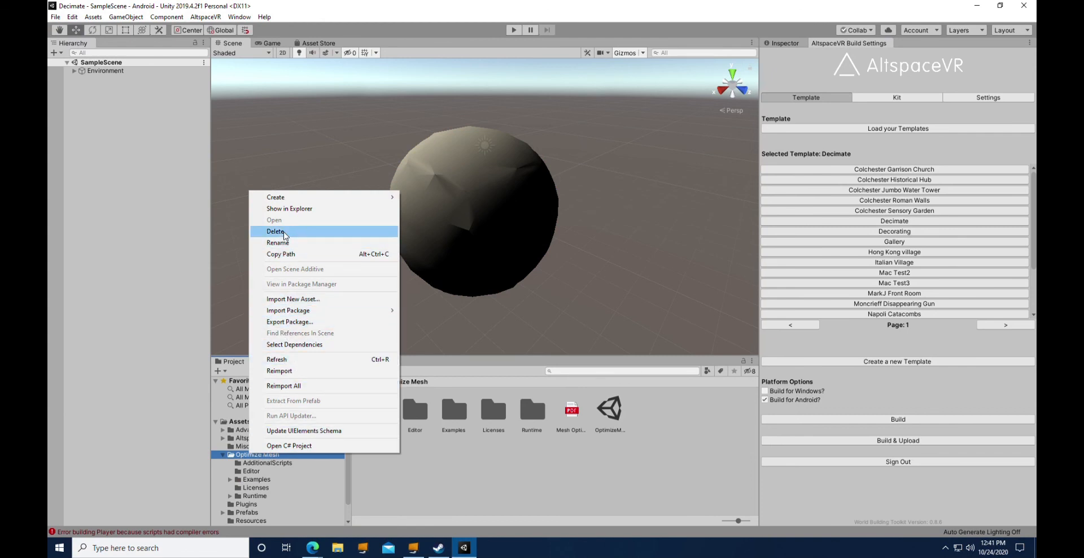
click(285, 232)
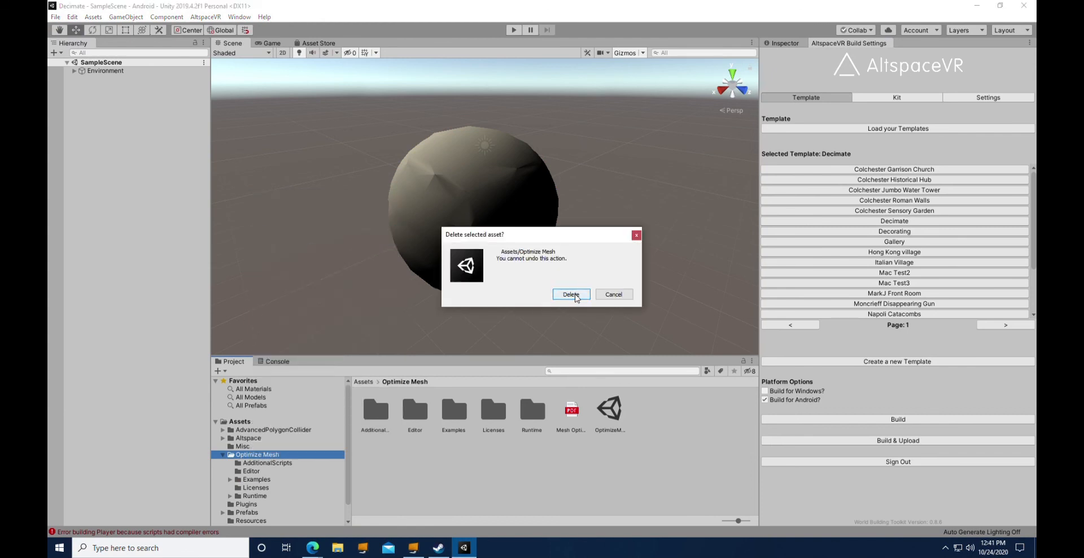
click(576, 297)
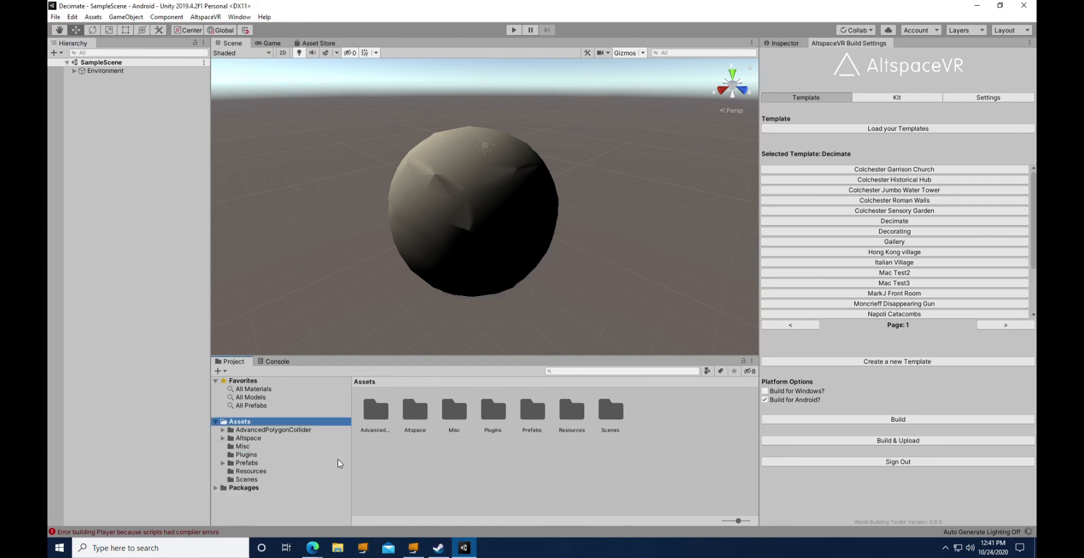
Step: Check that the cube still uses the optimized mesh, and build and upload the Decimate template for Android again
click(496, 220)
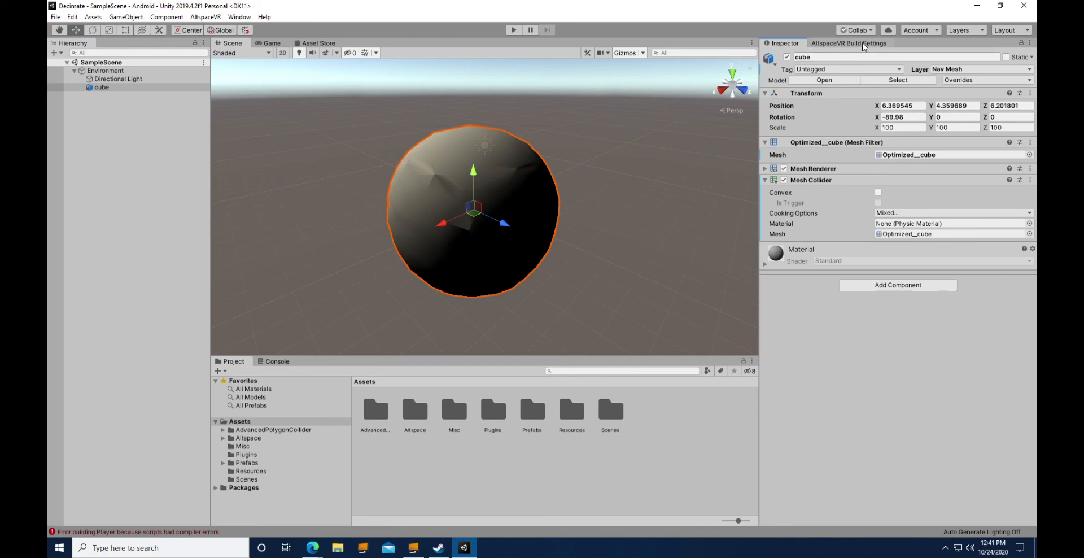
click(863, 44)
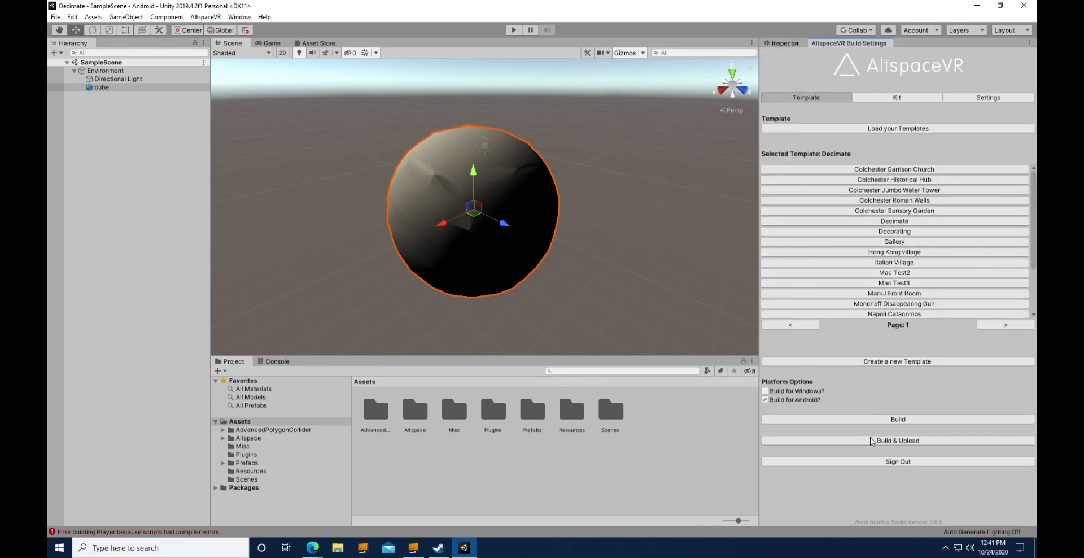
click(901, 441)
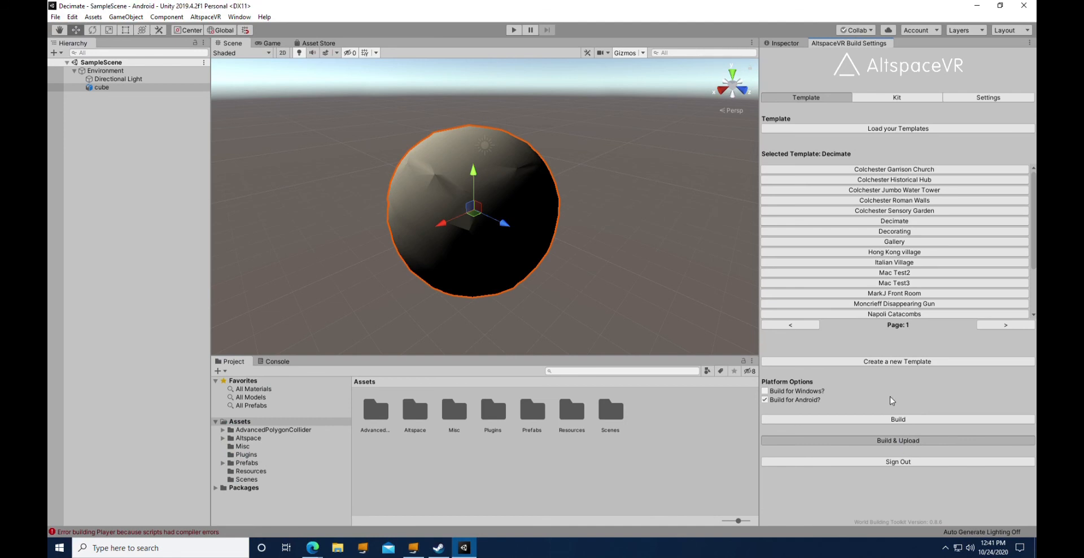